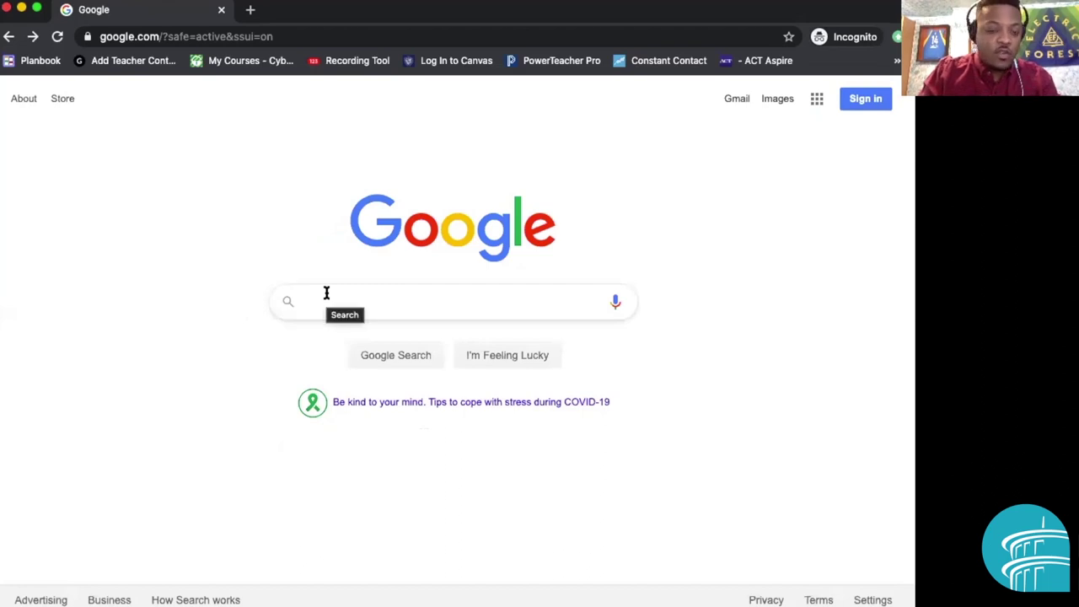
Search Google for 'zoom download' and scroll down to the Download Center result.
type("zoo")
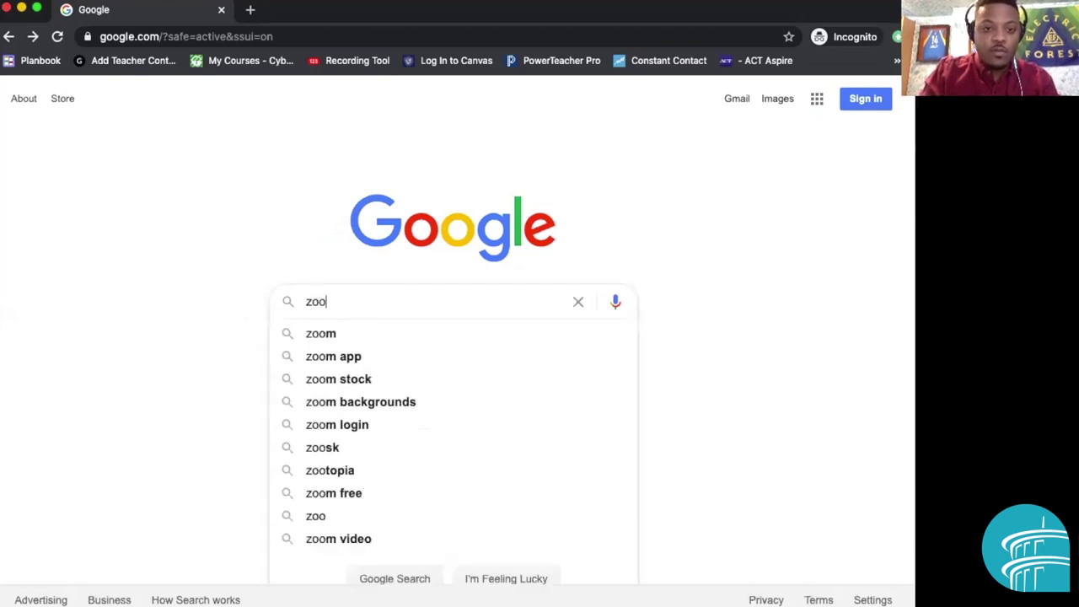
type("m download")
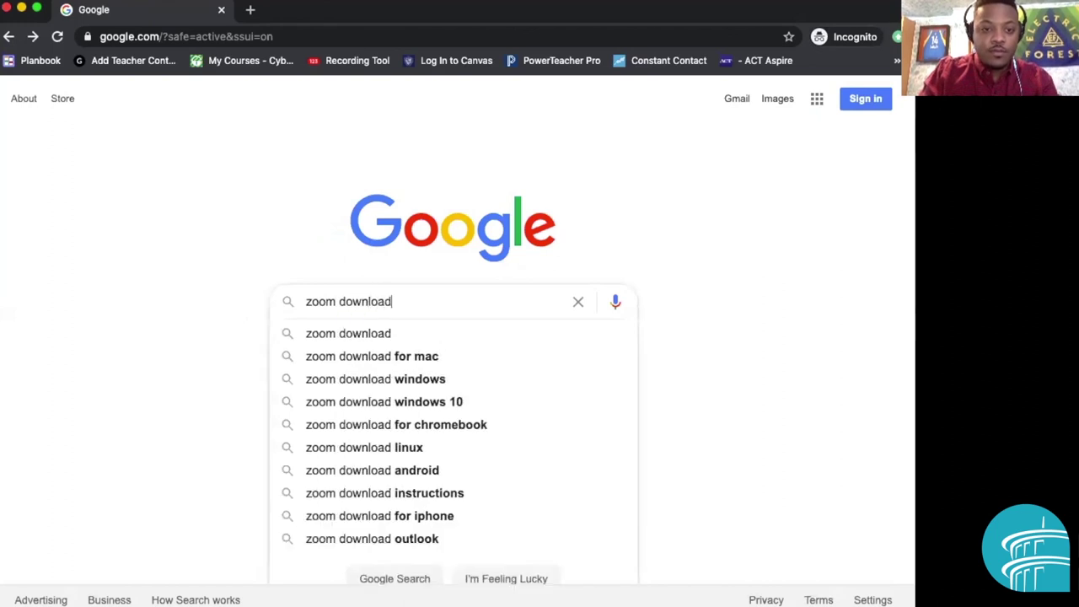
key("Return")
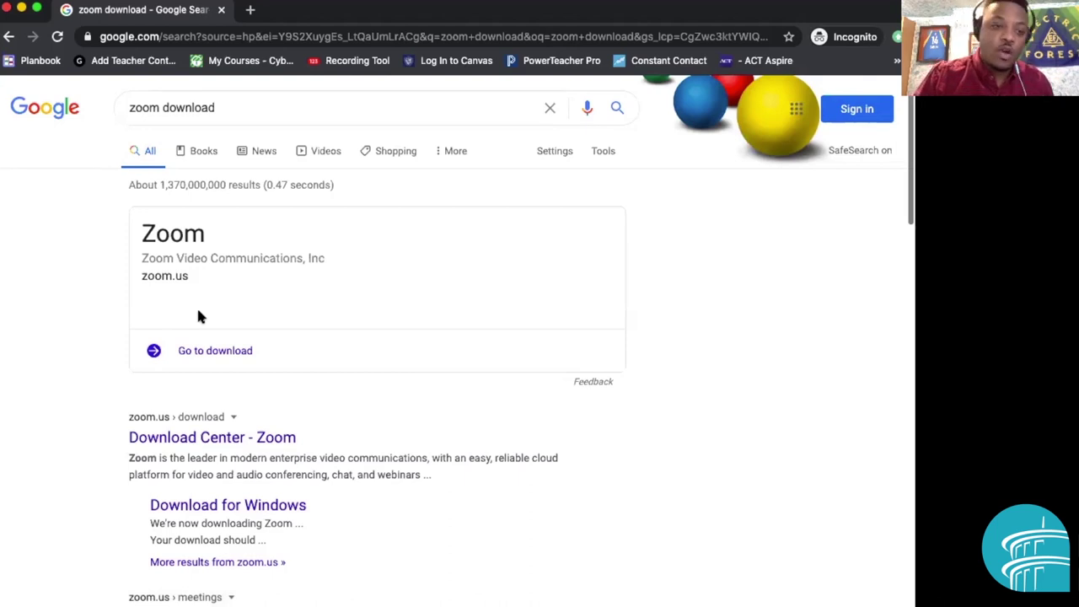
scroll(212, 401, "down", 1)
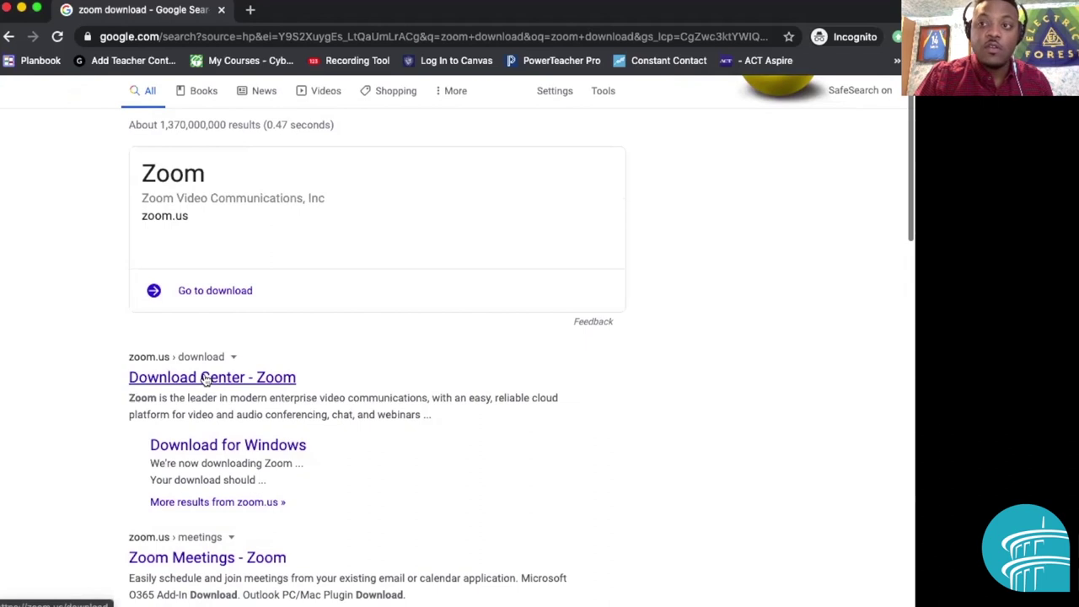
From Zoom's Download Center, download the Zoom Client for Meetings and launch Zoom.pkg.
left_click(205, 379)
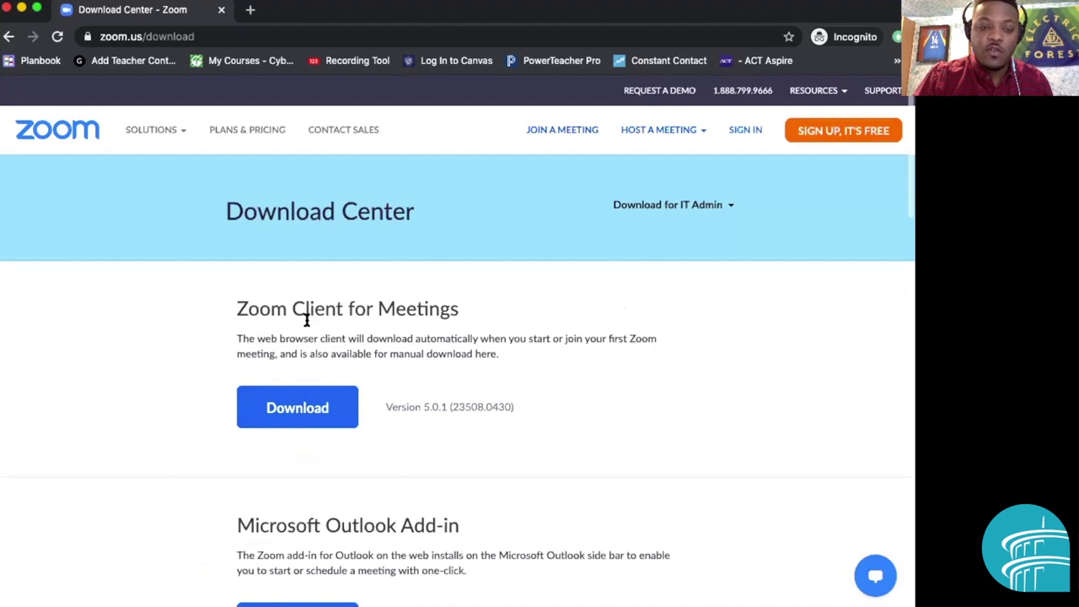
left_click(314, 413)
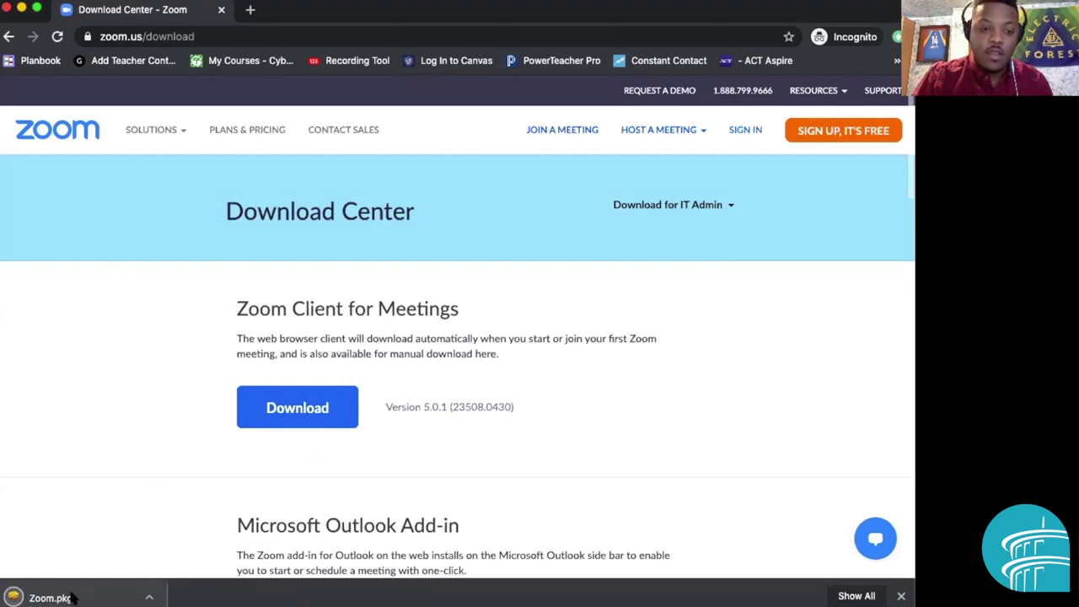
left_click(50, 597)
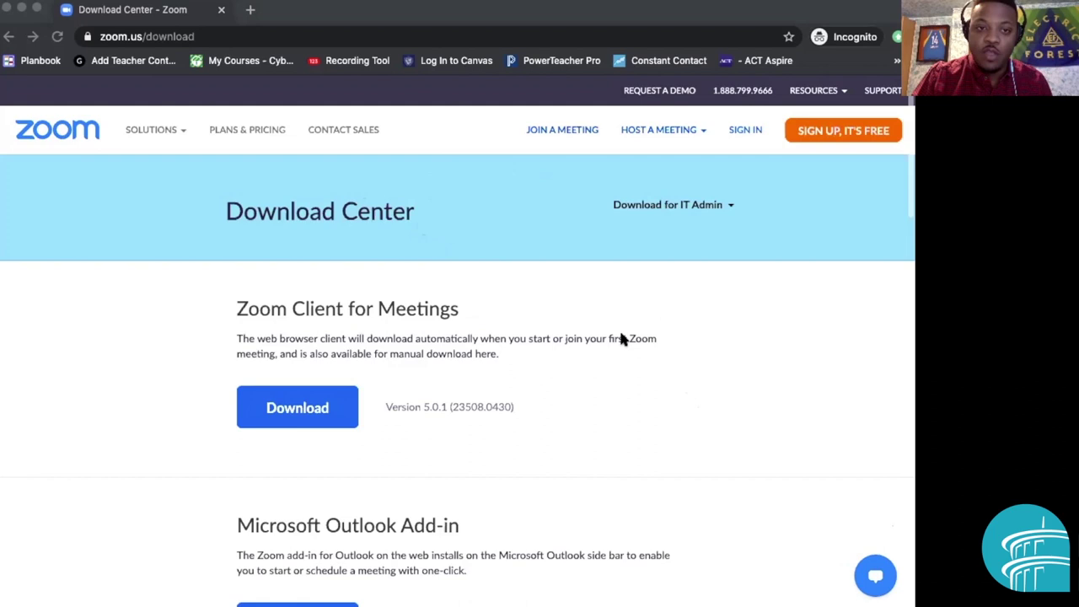
Bring the browser window forward, then hide it to reveal the desktop.
left_click(296, 114)
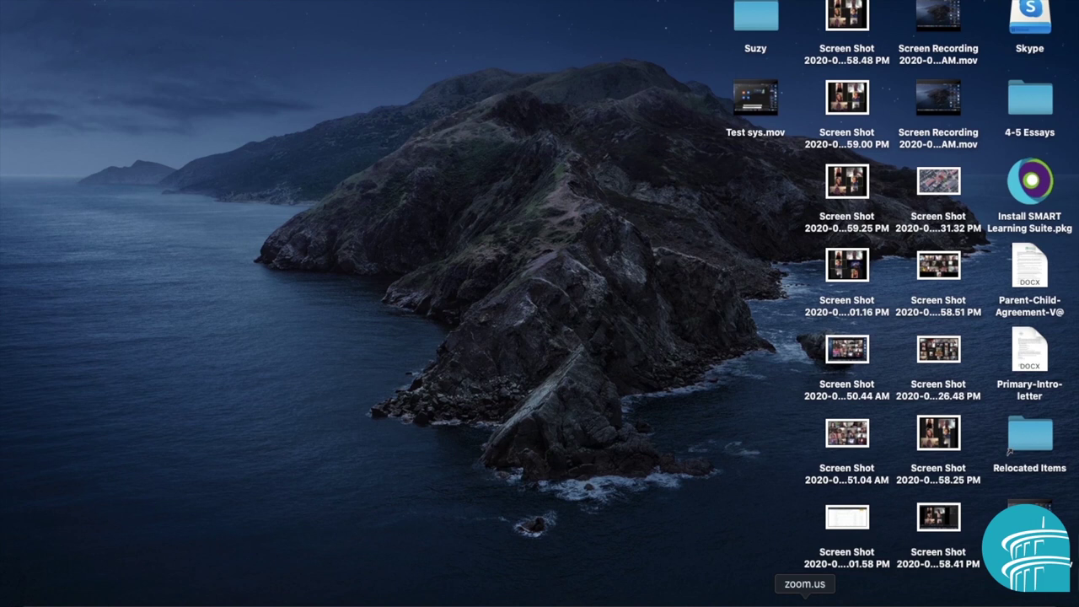
Launch the zoom.us app from the Dock to reach its Home tab.
left_click(805, 601)
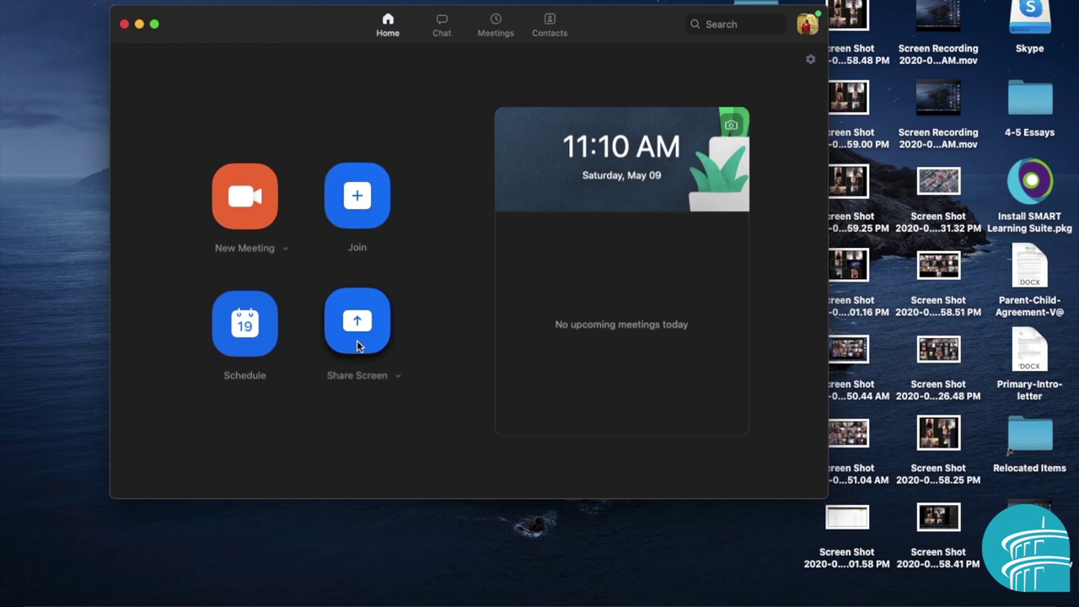
Begin scheduling a meeting and replace the default topic with 'Mother's Day'.
left_click(250, 337)
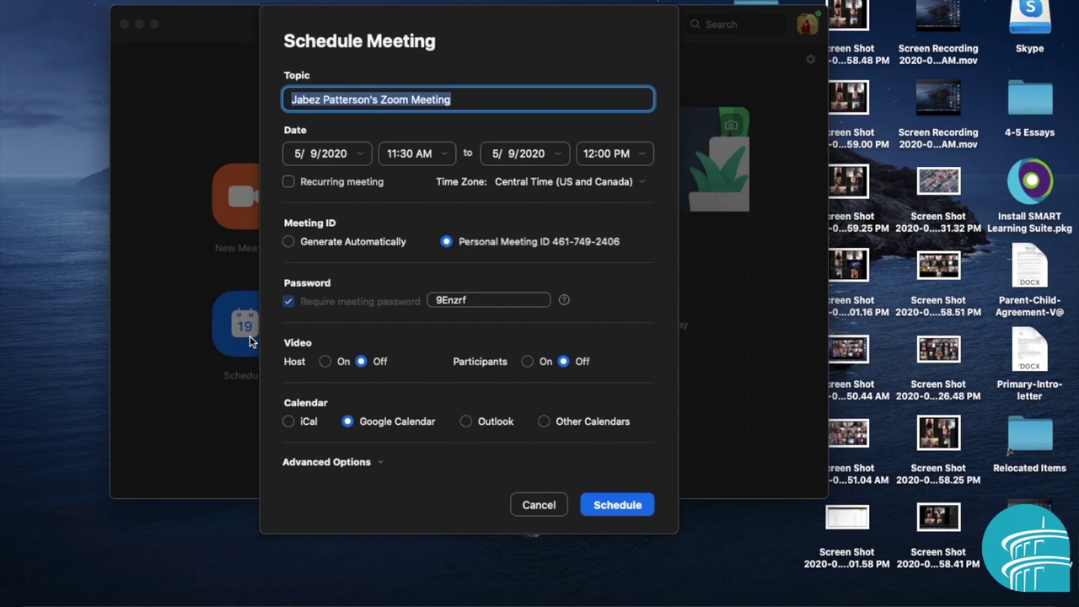
key("BackSpace")
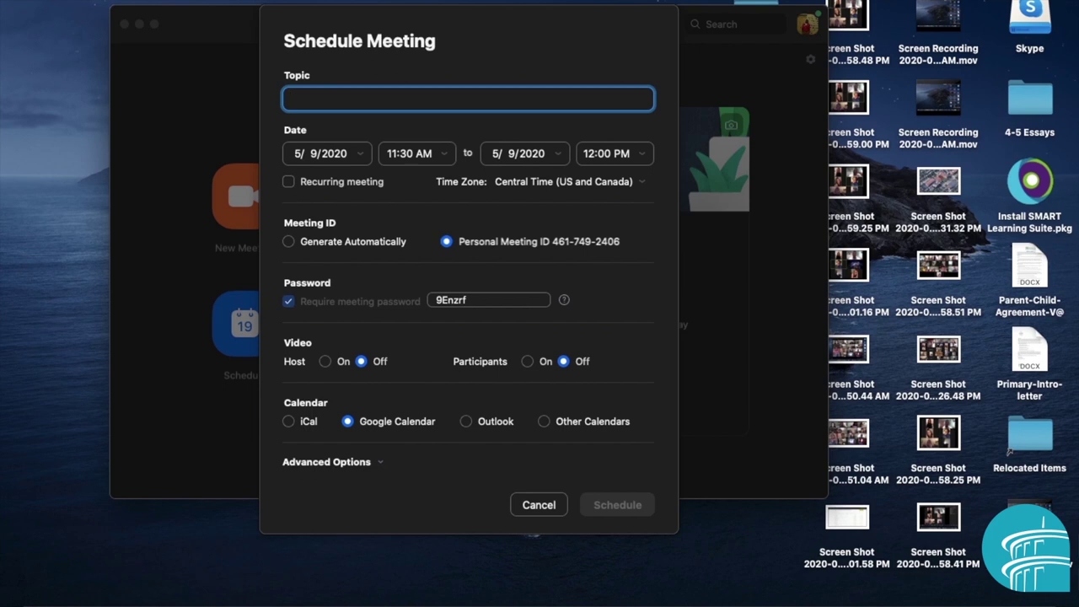
type("Mother's Day")
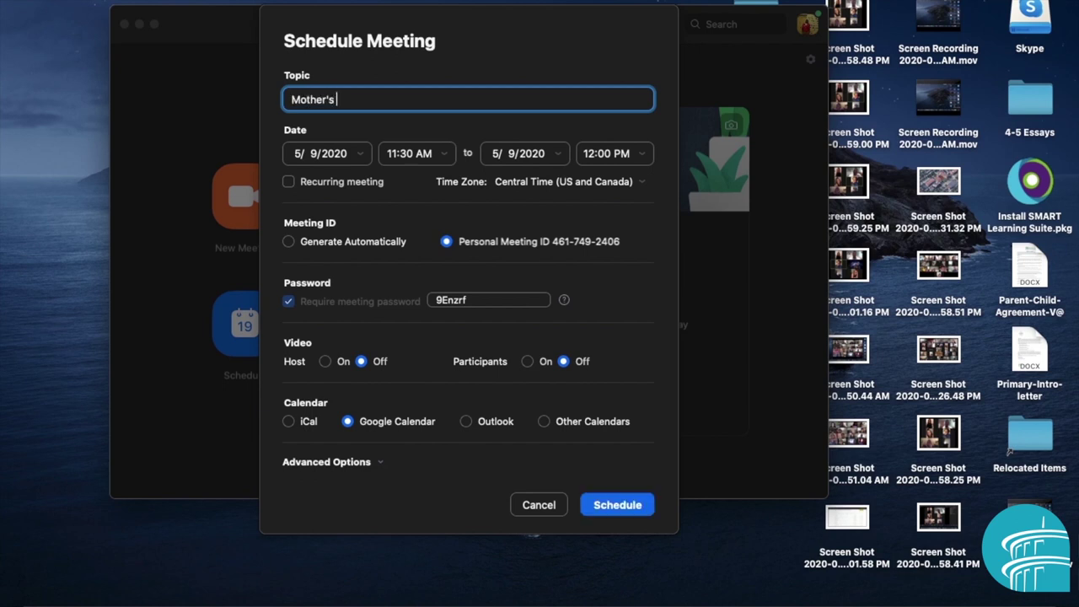
Set the meeting date to 5/10/2020, starting 12:00 PM and ending 12:30 PM.
left_click(360, 155)
left_click(295, 228)
left_click(451, 154)
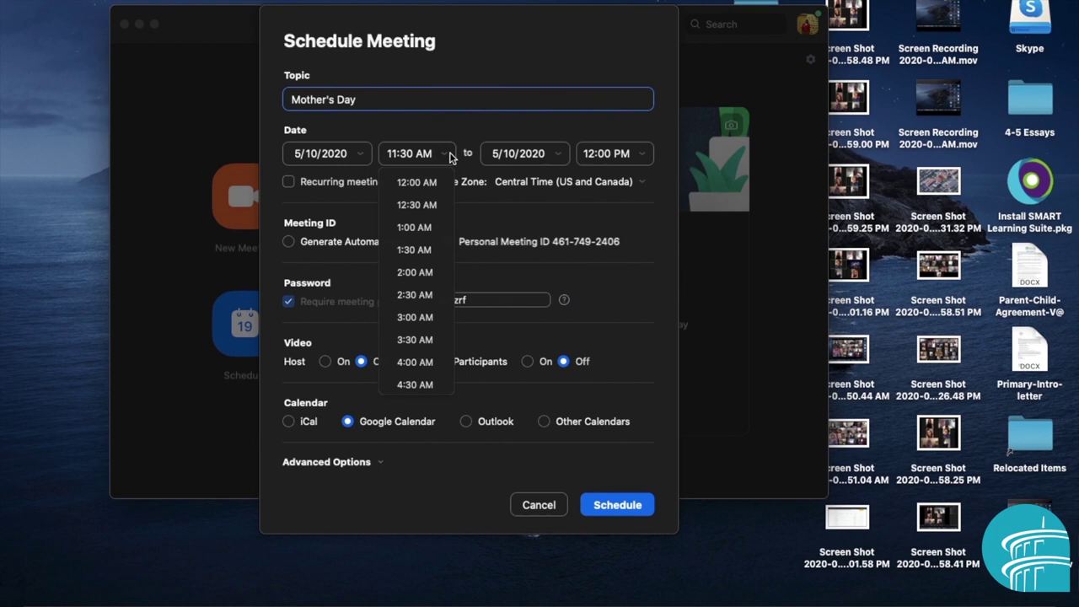
scroll(413, 253, "down", 5)
scroll(413, 257, "down", 2)
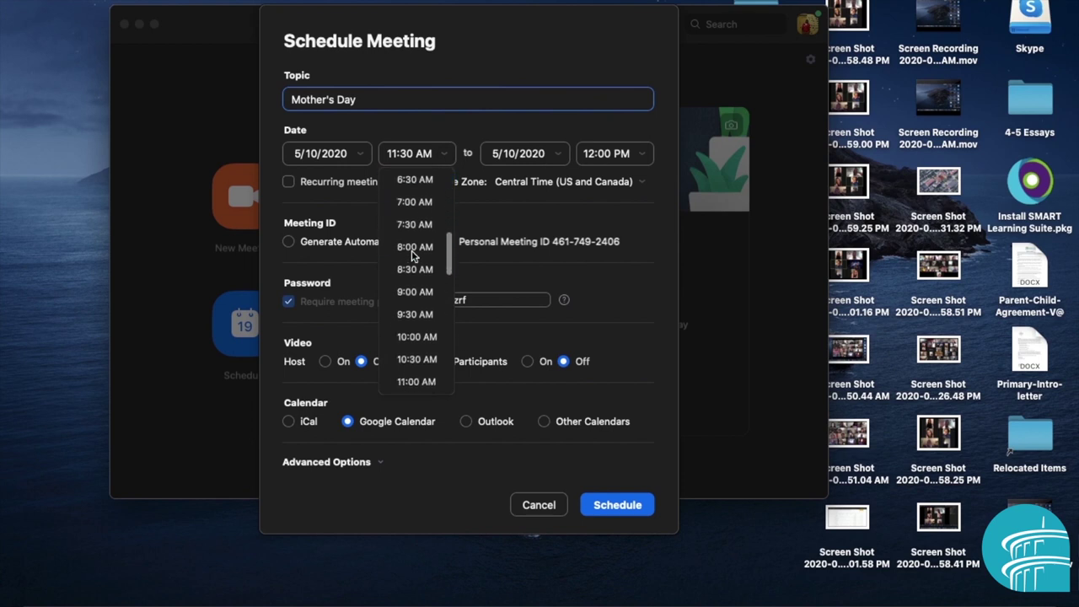
scroll(416, 358, "down", 2)
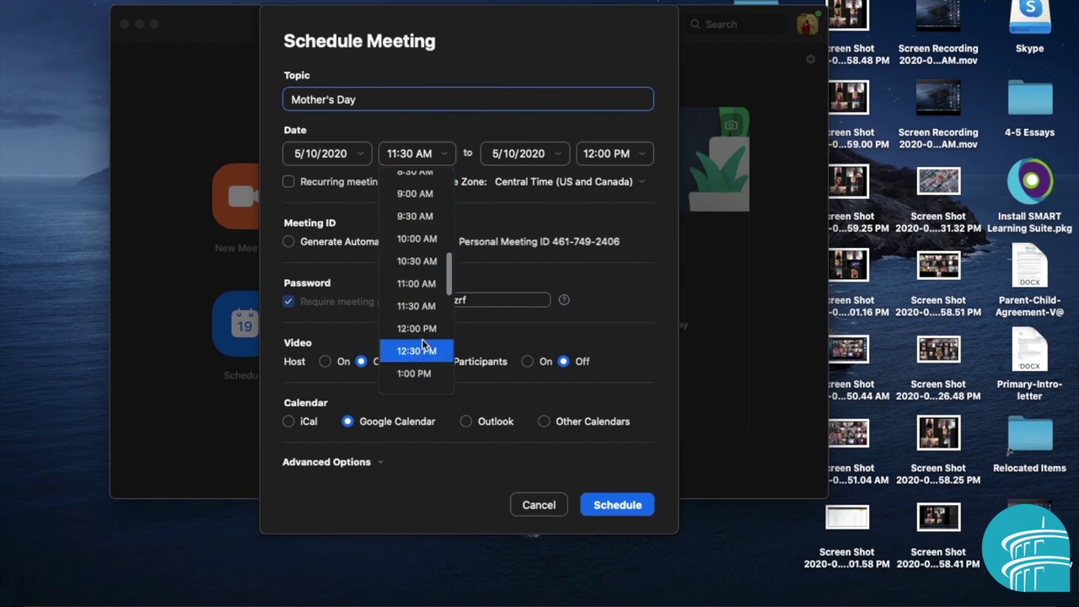
left_click(416, 329)
left_click(632, 162)
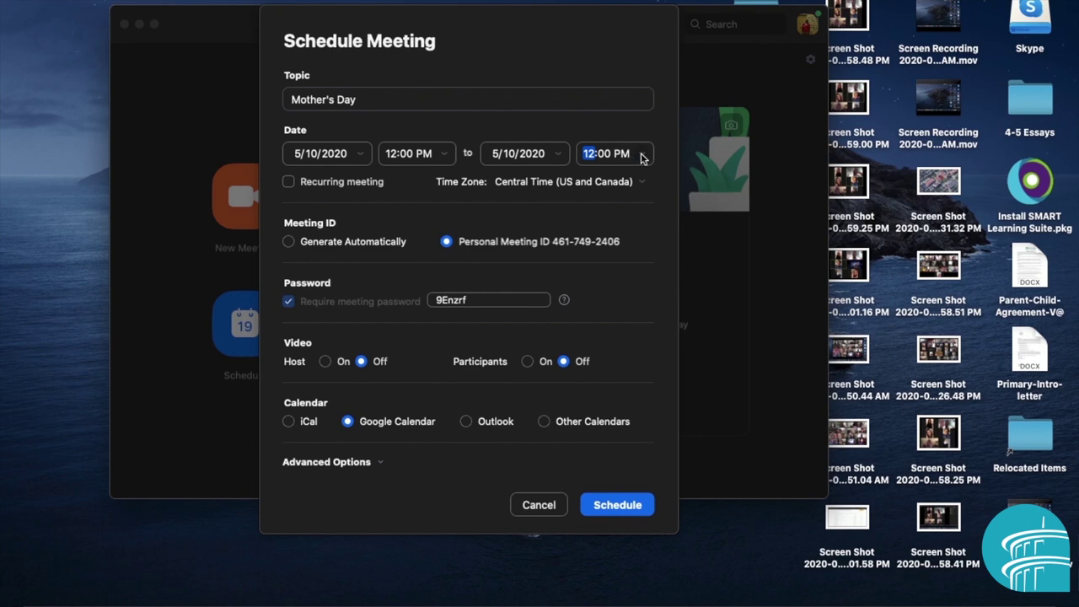
left_click(641, 159)
left_click(613, 183)
mouse_move(319, 305)
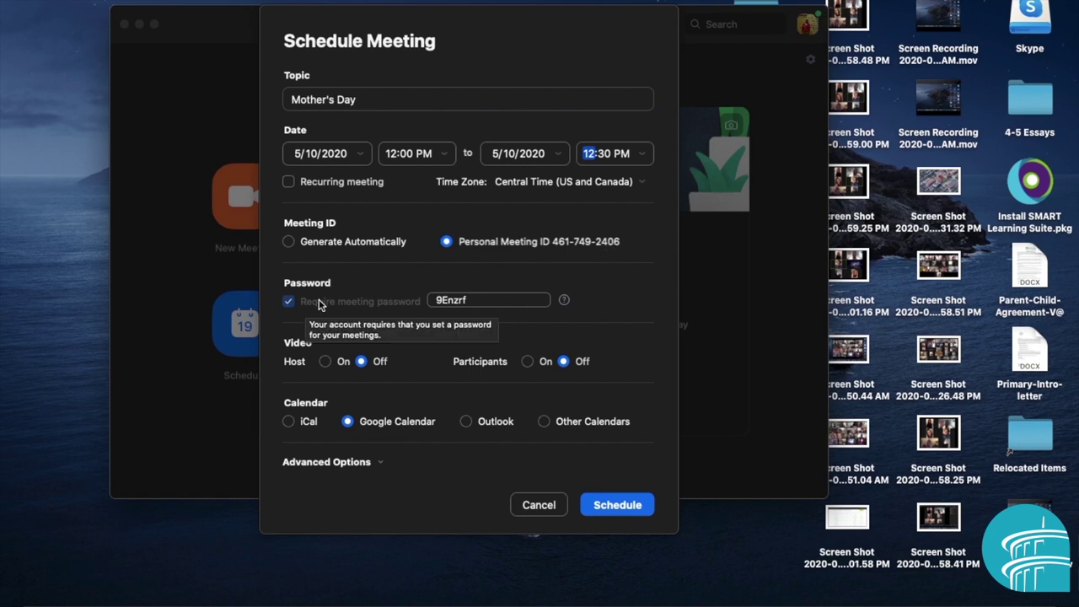
Clear the auto-generated meeting password and enter a new password in the Password field.
double_click(480, 300)
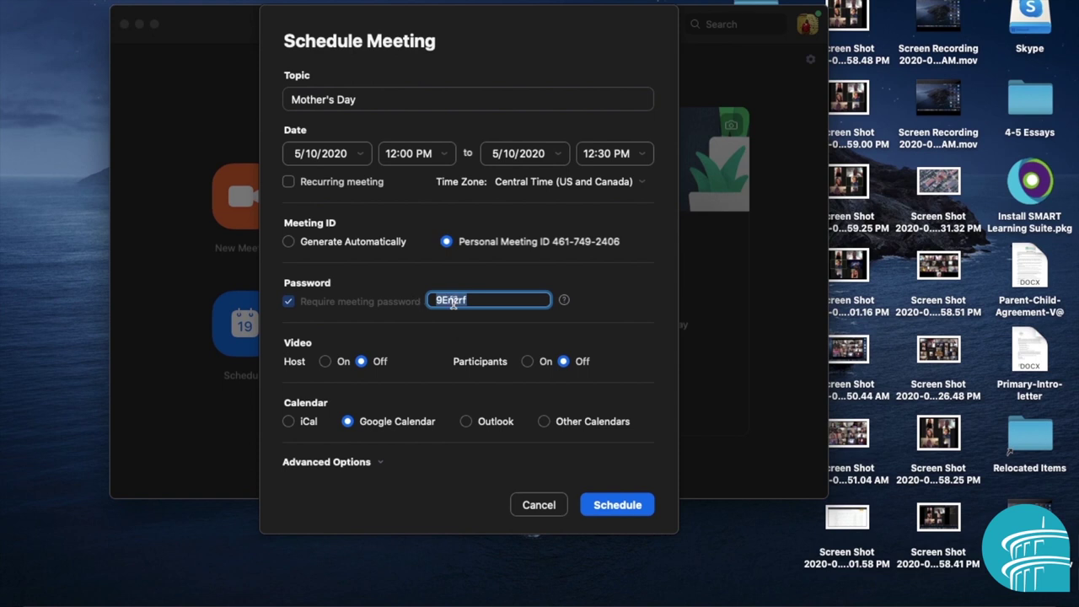
key("BackSpace")
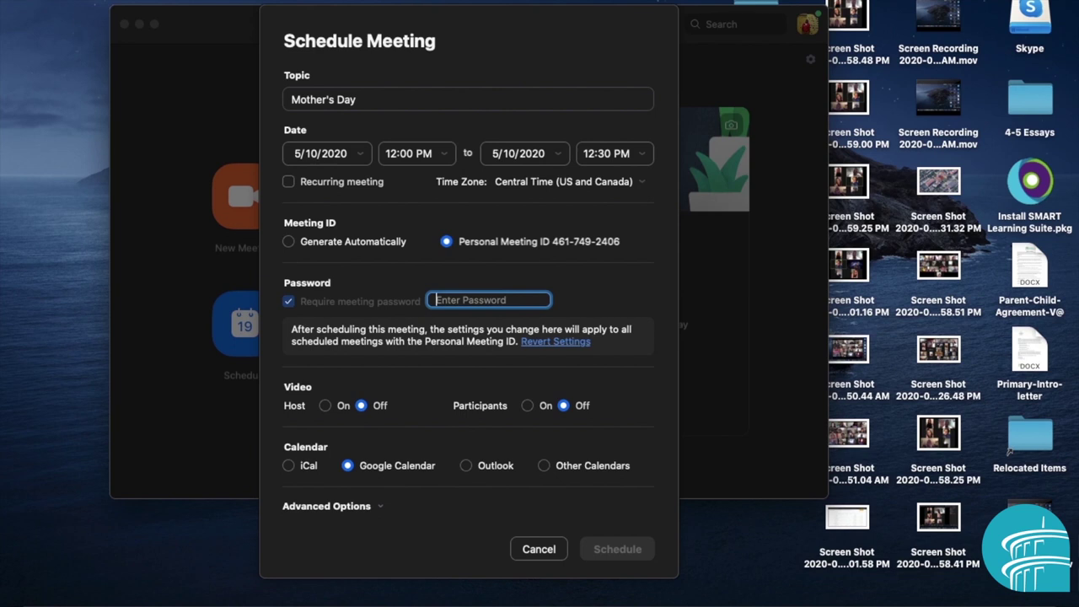
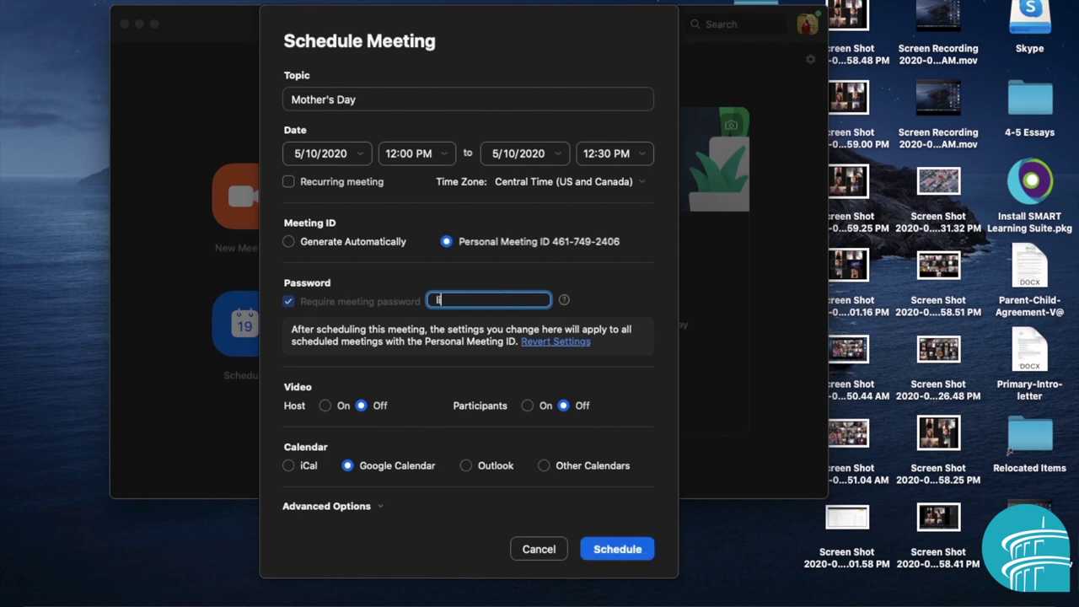
key("BackSpace")
key("Tab")
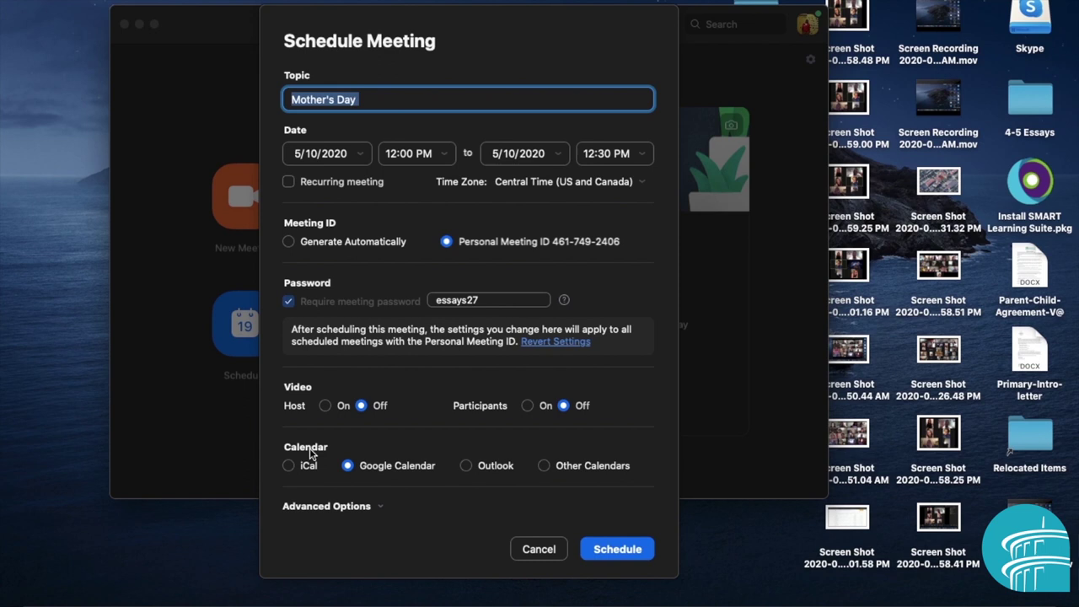
Schedule the meeting, sign in with the Google account, and allow Zoom calendar access.
left_click(618, 550)
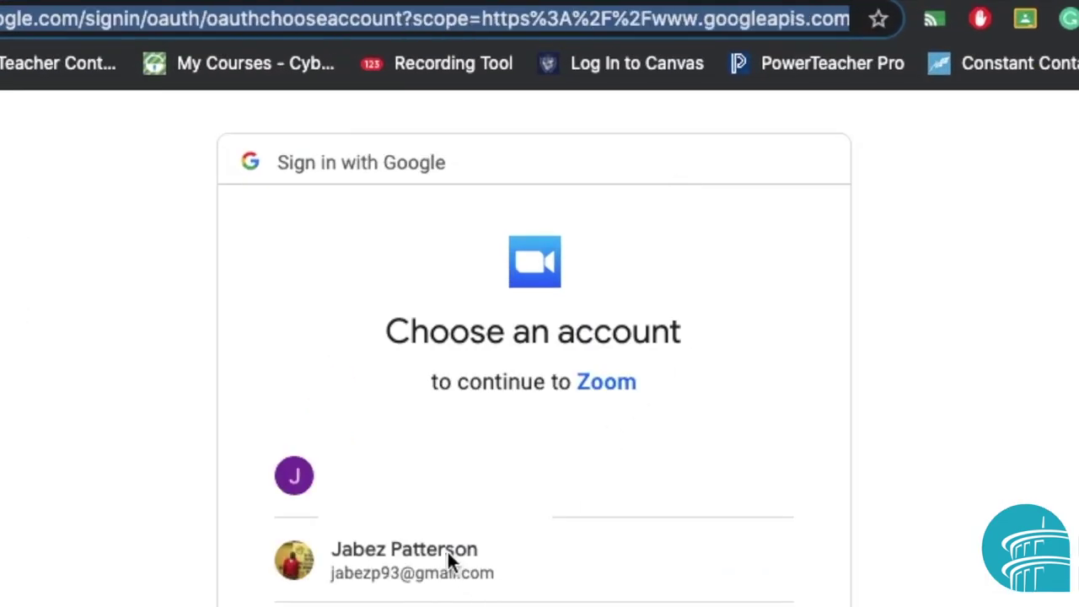
left_click(426, 564)
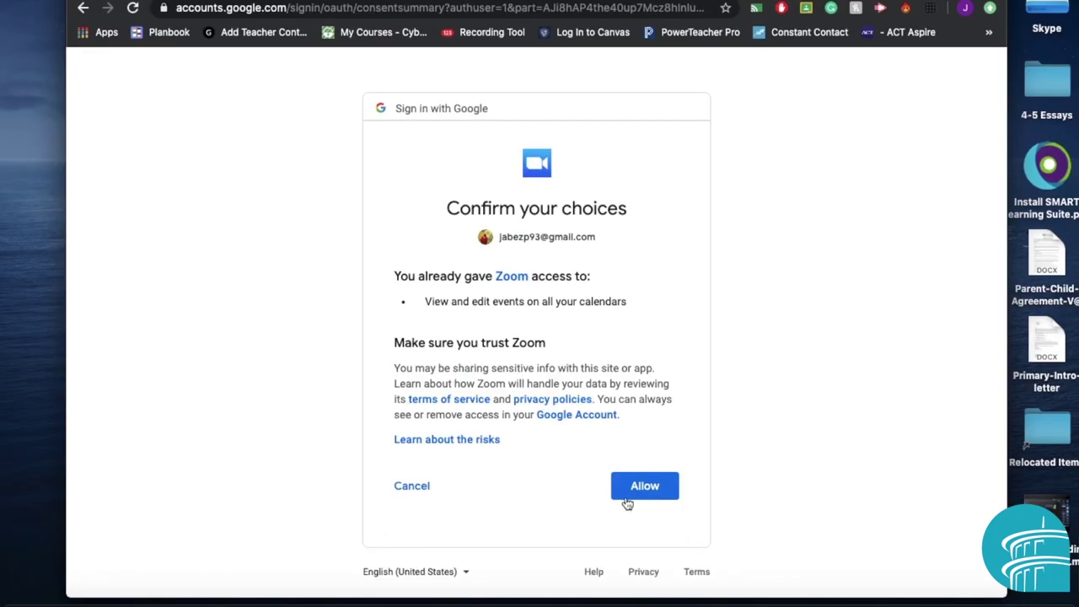
left_click(636, 484)
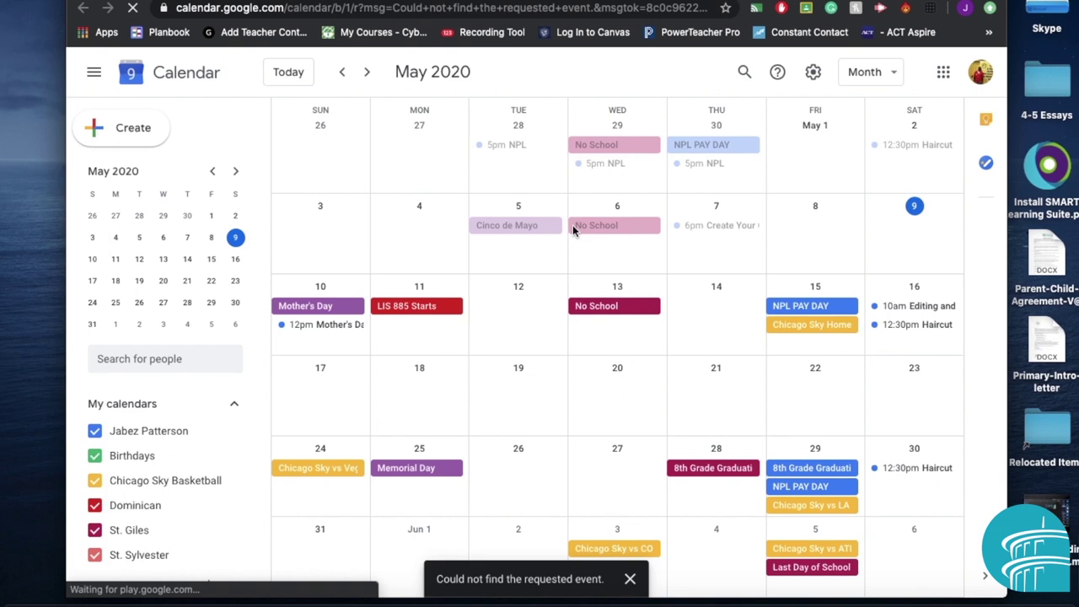
Open the May 10 Mother's Day event and highlight its join link, meeting ID and password.
left_click(339, 330)
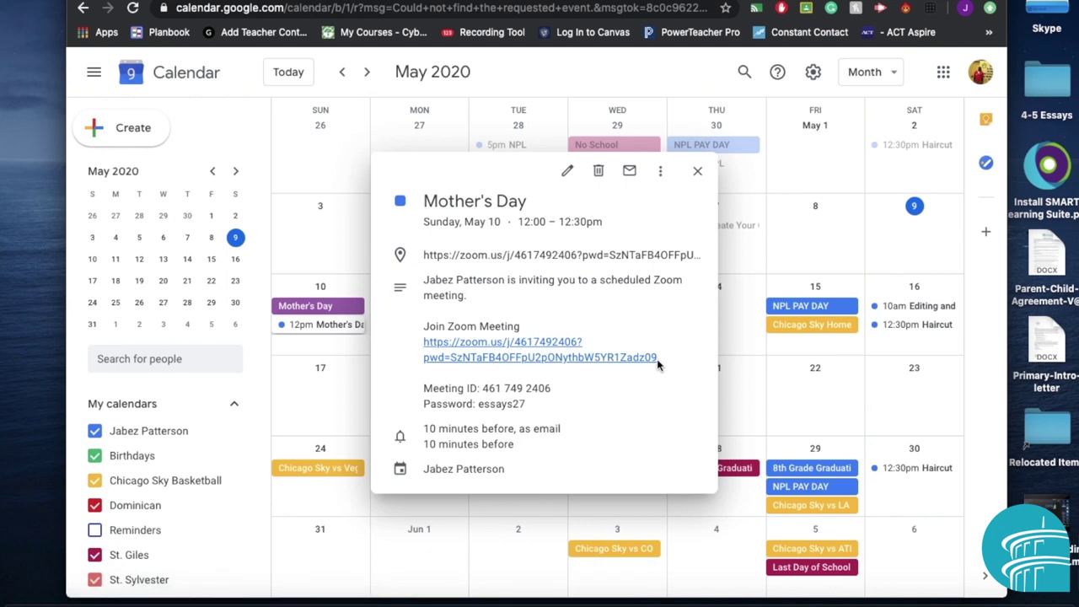
left_click_drag(664, 365, 420, 350)
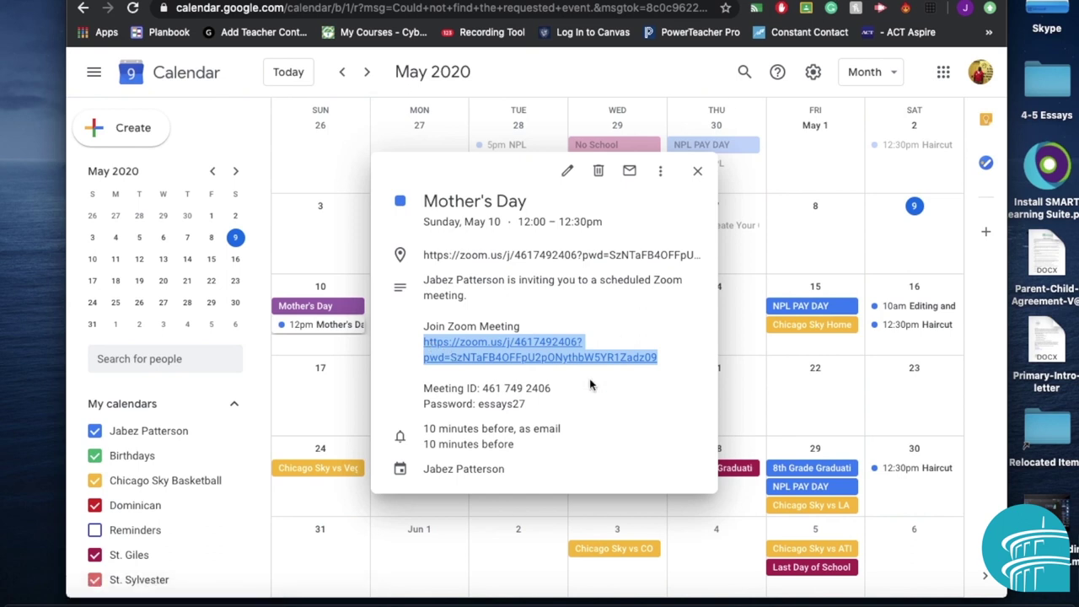
left_click_drag(535, 407, 417, 389)
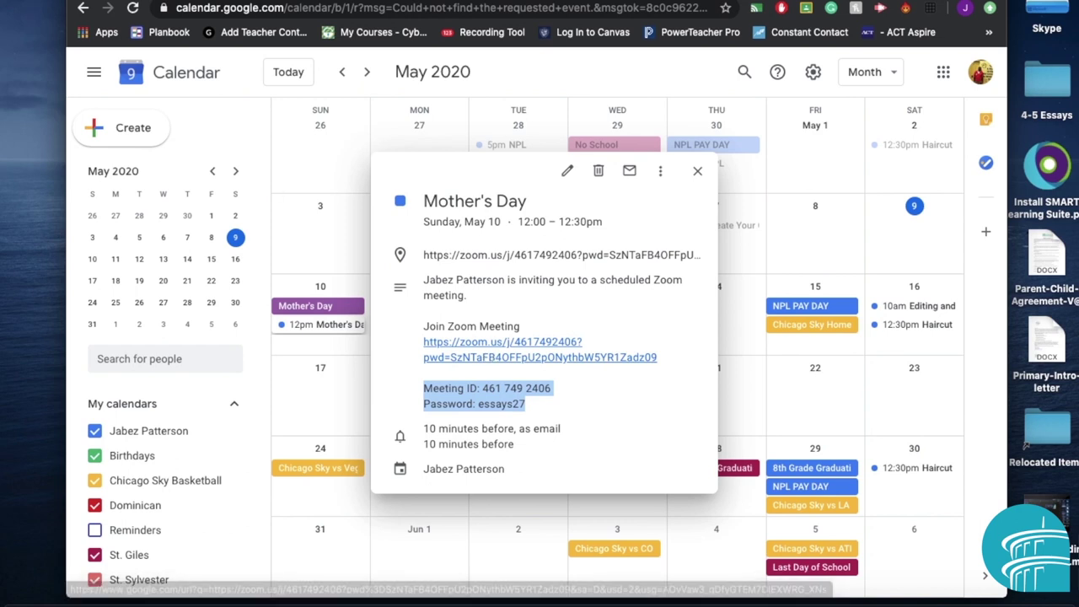
left_click(32, 15)
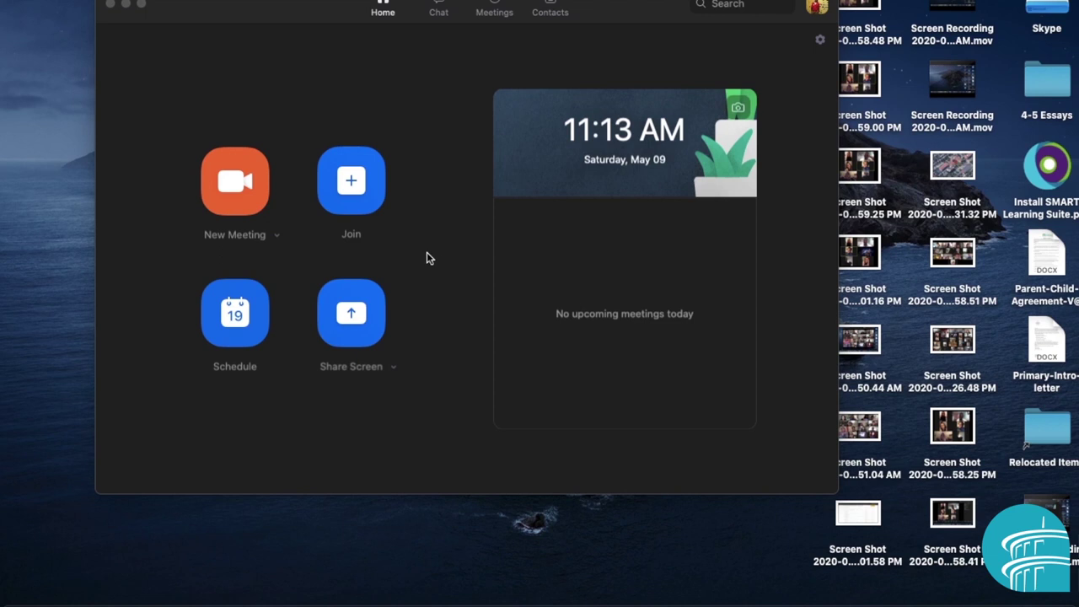
Start a new instant meeting and join with computer audio.
left_click(243, 194)
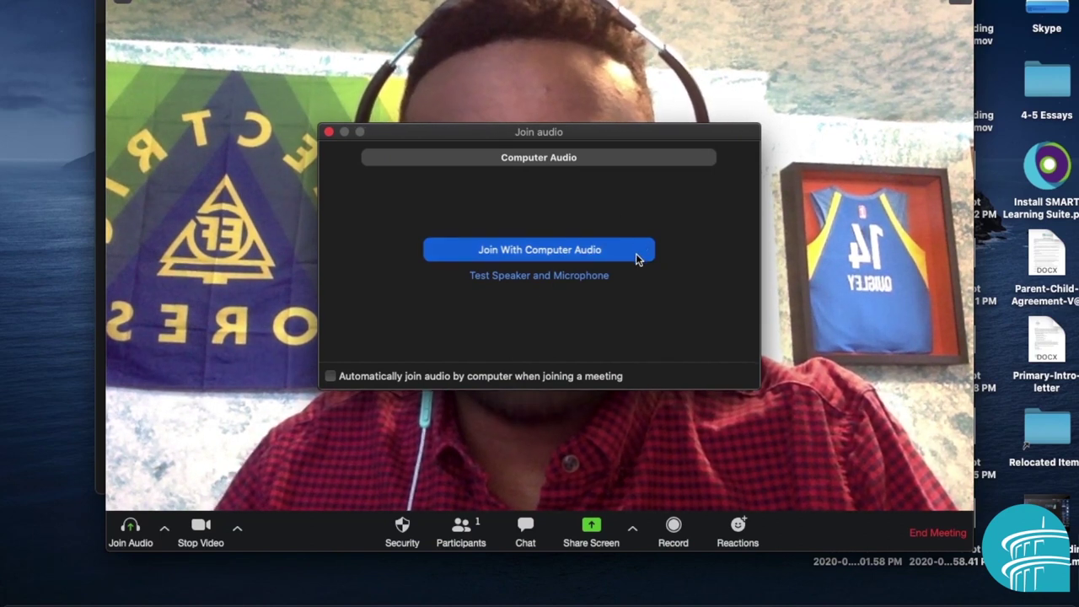
left_click(566, 258)
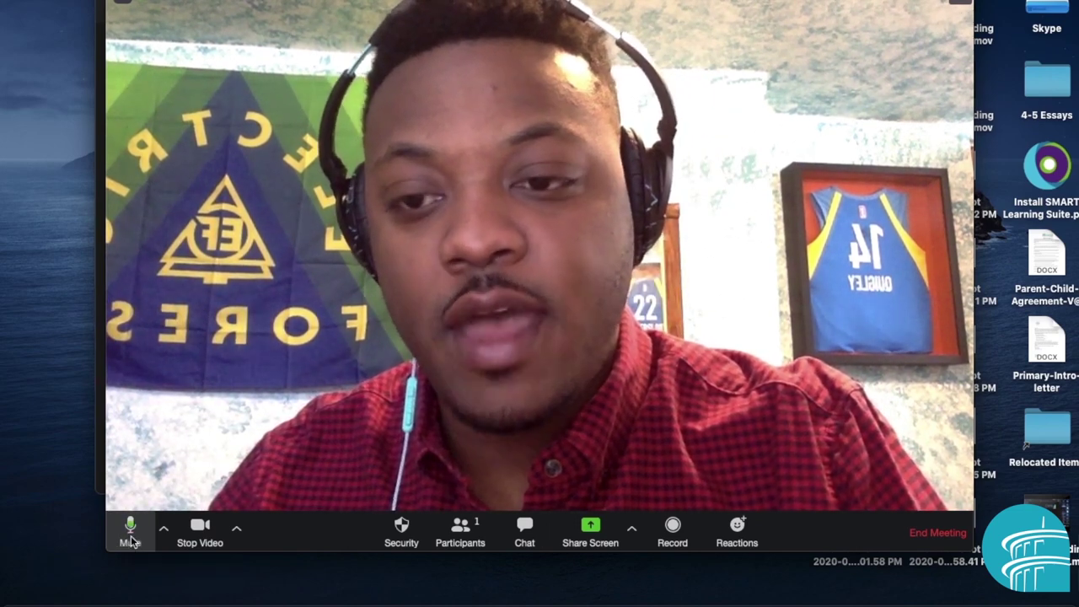
Mute then unmute the microphone, and stop the video.
left_click(131, 541)
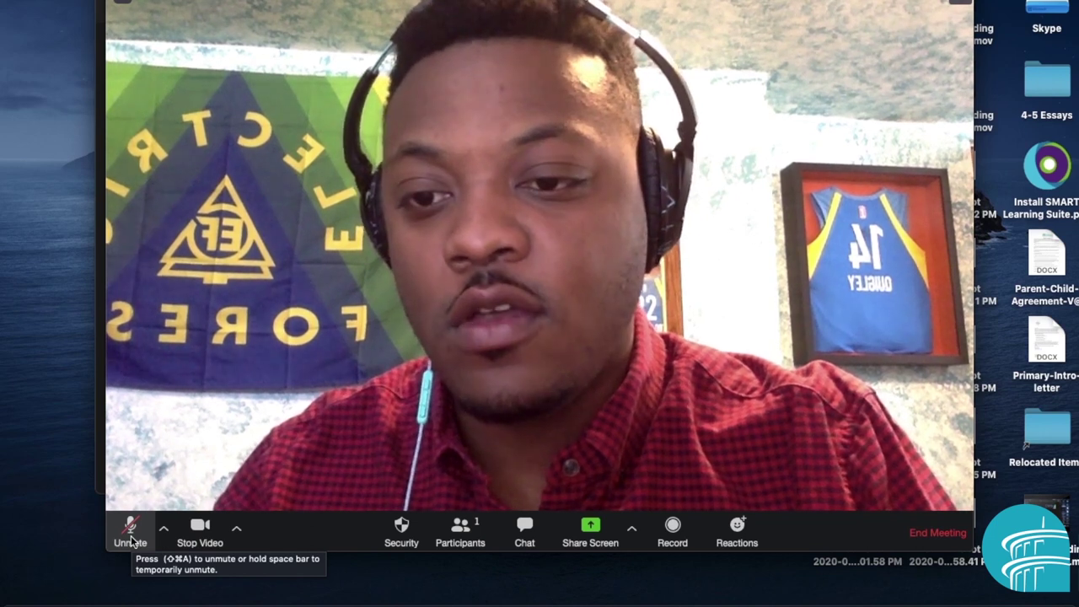
left_click(131, 541)
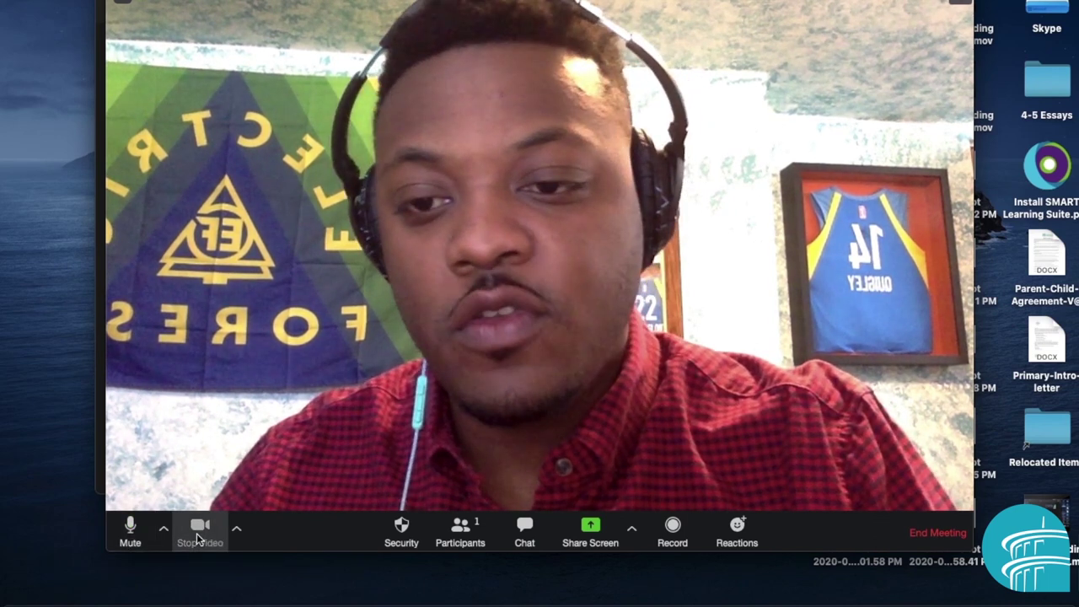
left_click(196, 533)
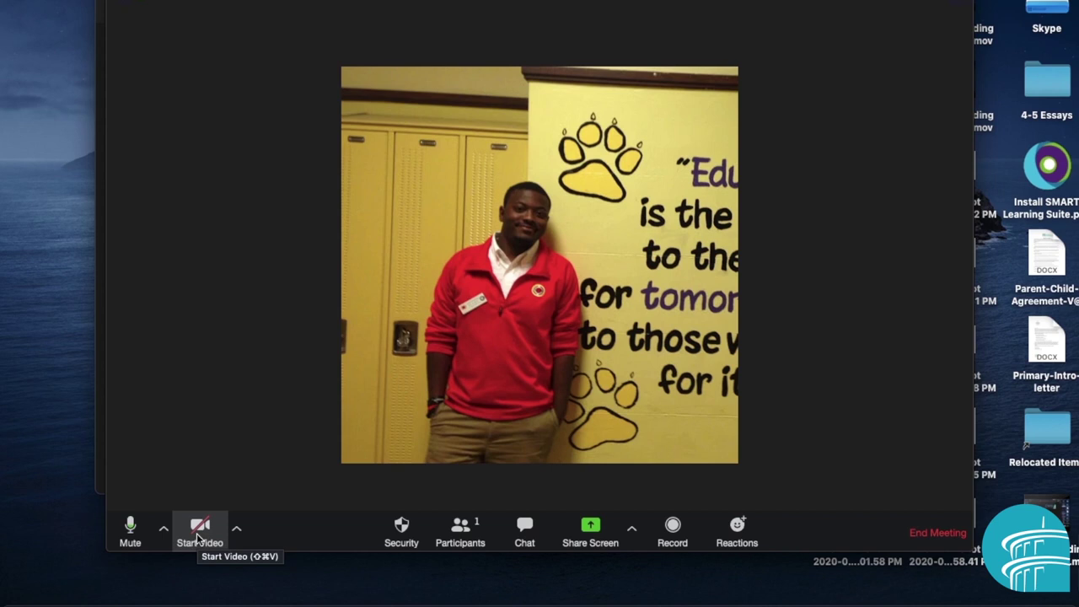
Restart the webcam video, then briefly view and close the Participants panel and Zoom Group Chat window.
left_click(196, 535)
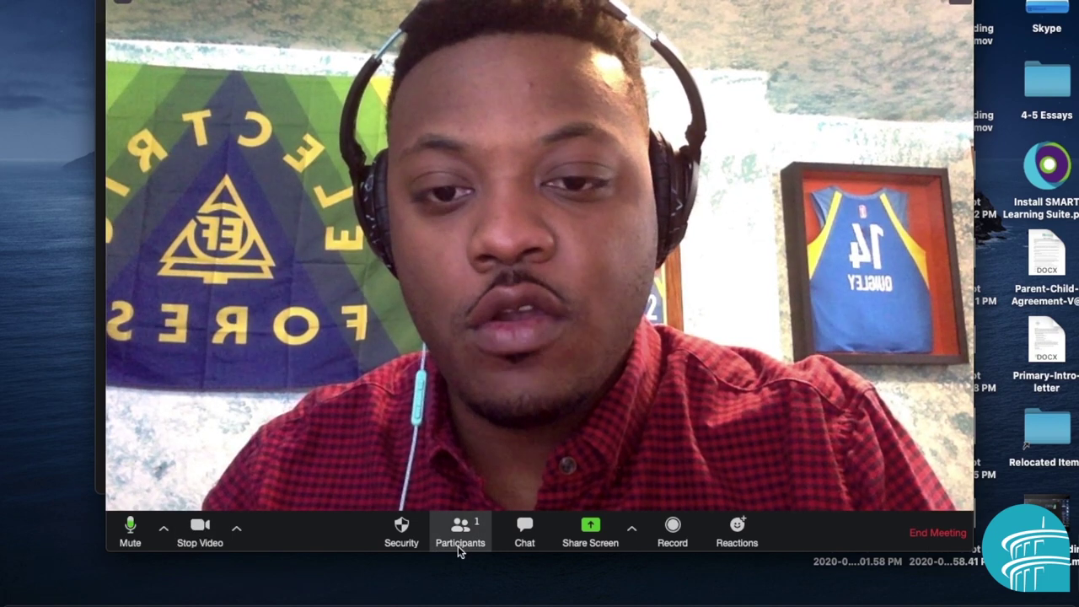
left_click(459, 544)
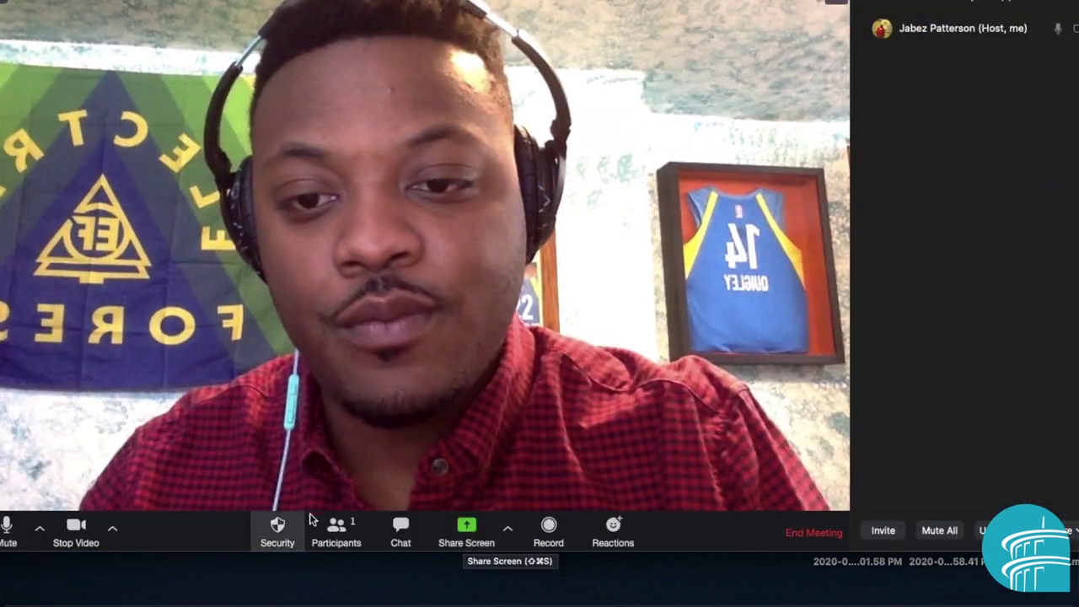
left_click(345, 544)
left_click(523, 533)
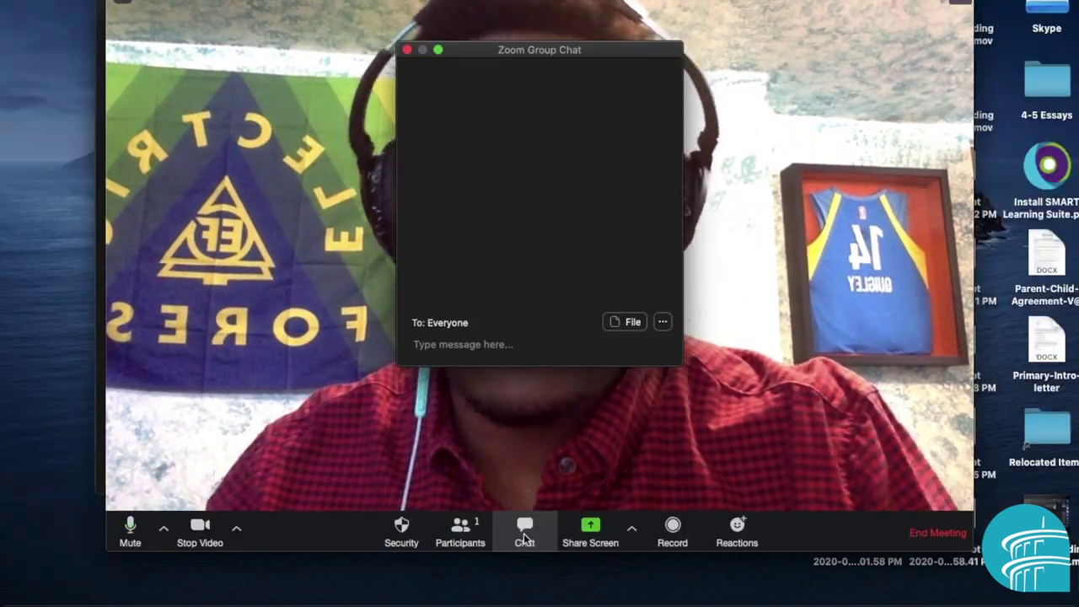
left_click(407, 50)
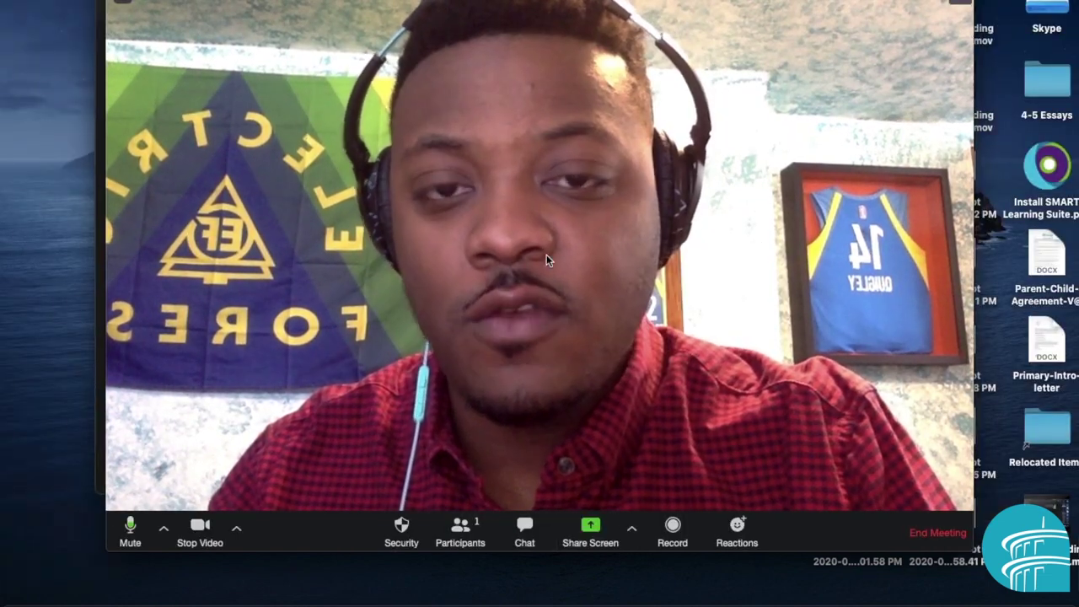